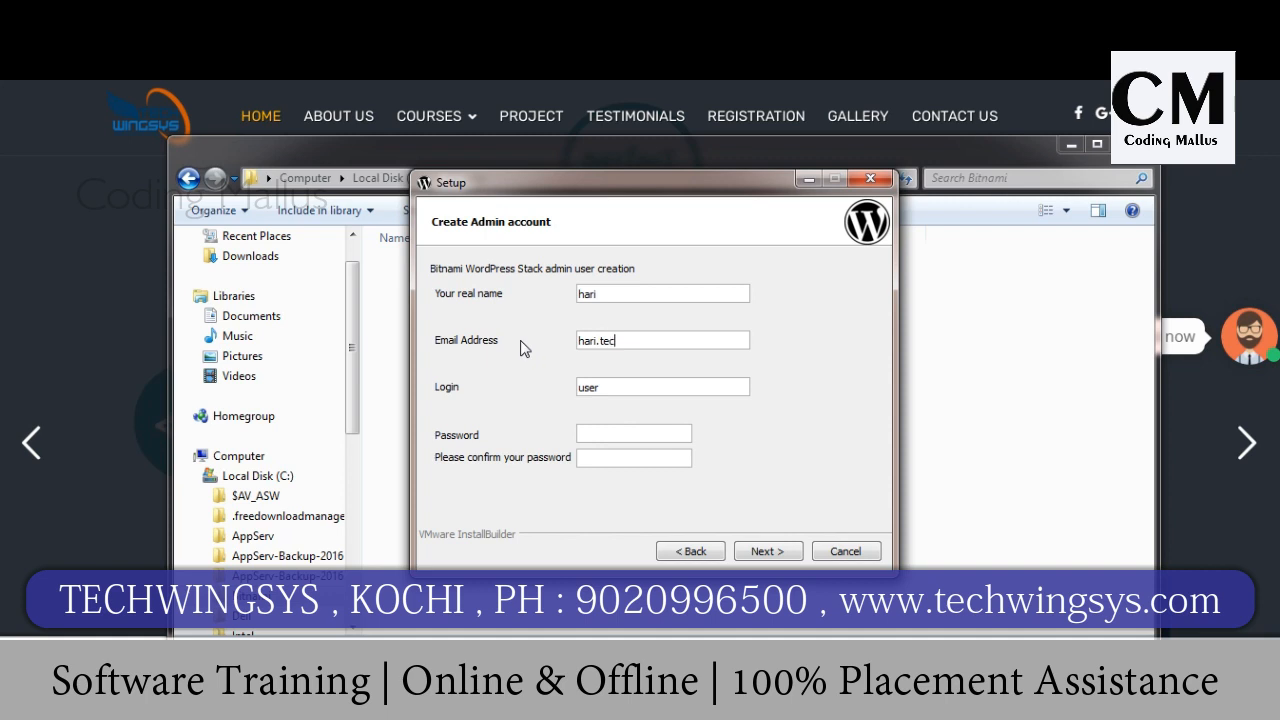
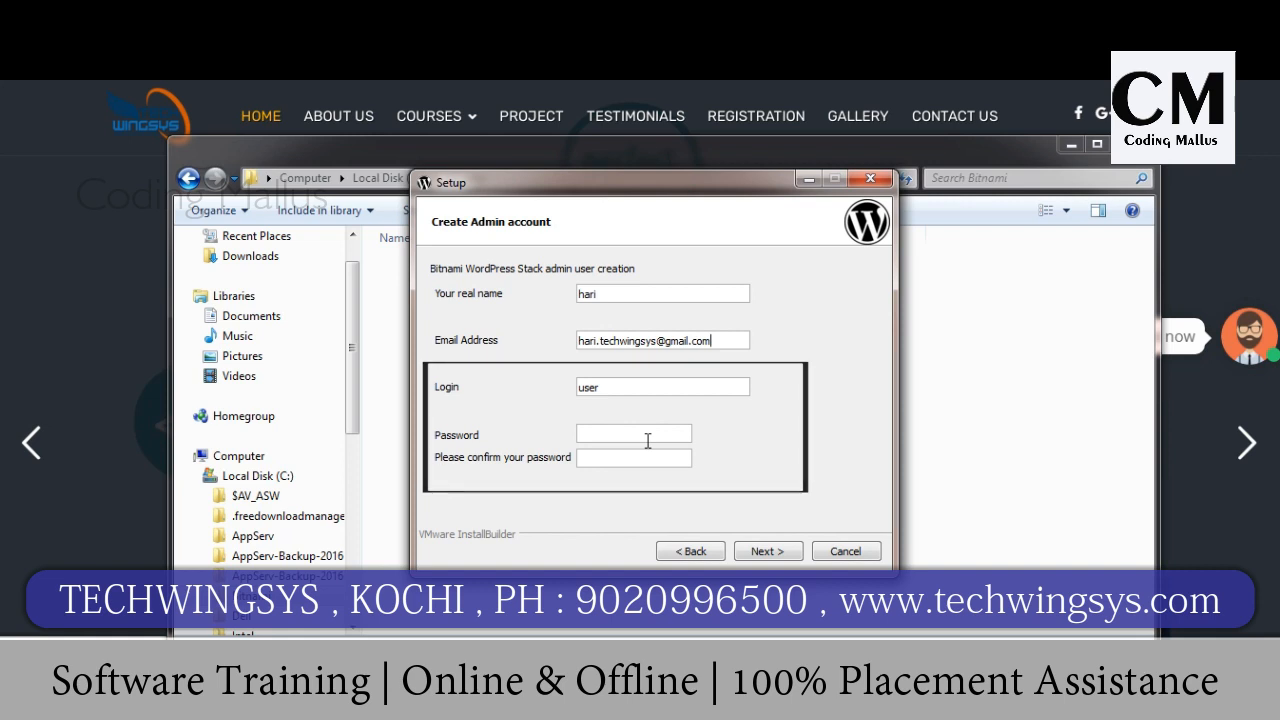
# Step: Enter the admin e-mail and a matching password twice, then advance to the Web Server Port page
pyautogui.click(612, 386)
pyautogui.click(603, 430)
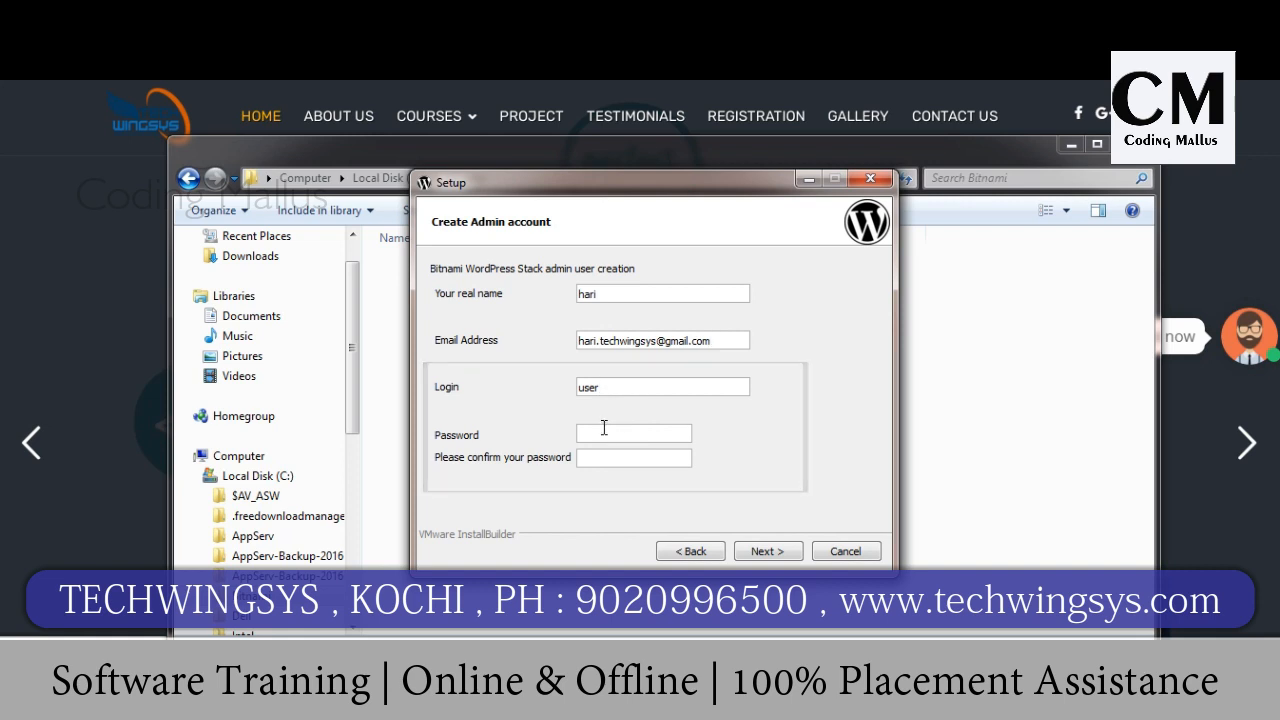
pyautogui.write('••••••')
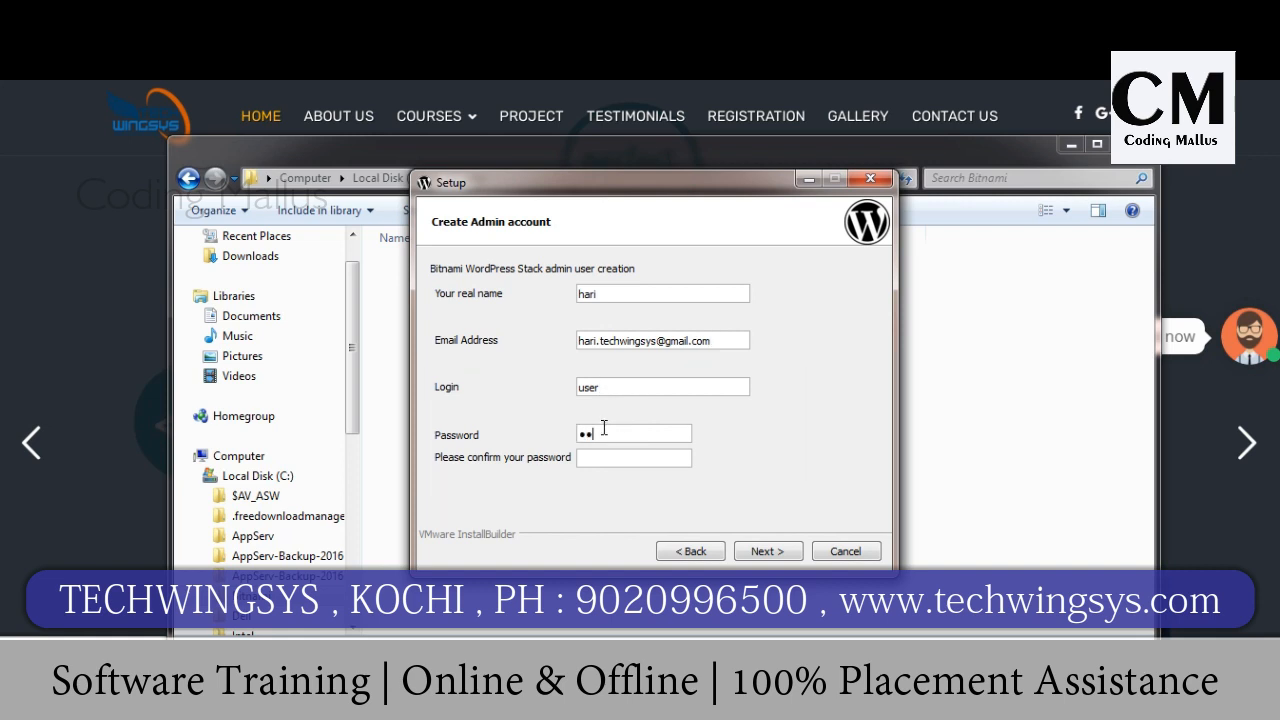
pyautogui.click(620, 455)
pyautogui.write('••••••')
pyautogui.click(779, 553)
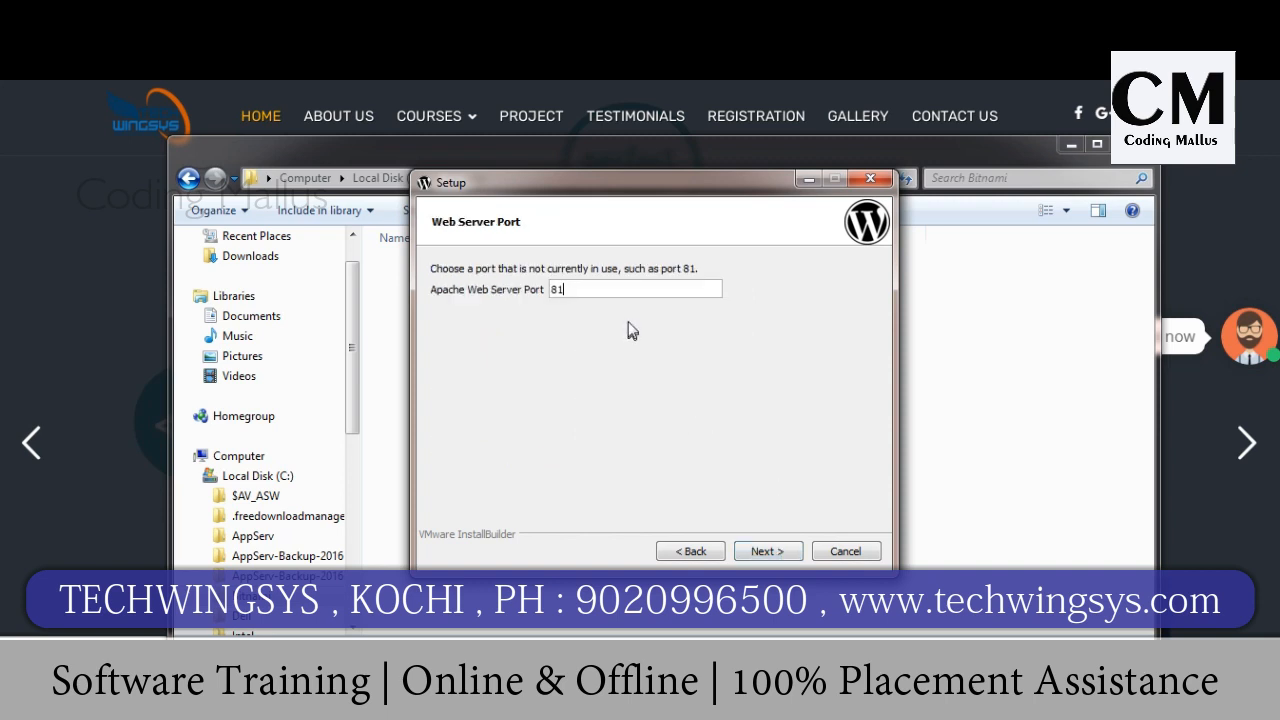
# Step: Keep the default ports: web server 81, SSL 444 and MySQL 3307
pyautogui.click(762, 551)
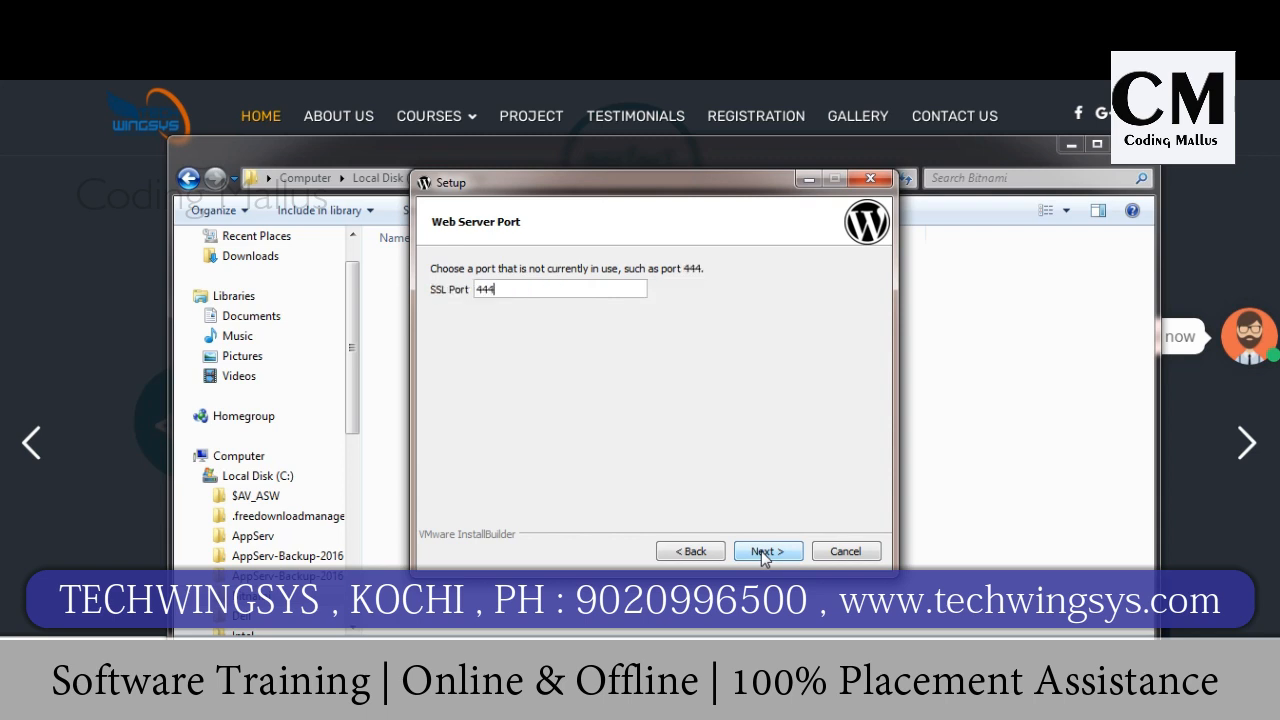
pyautogui.click(761, 551)
pyautogui.click(759, 551)
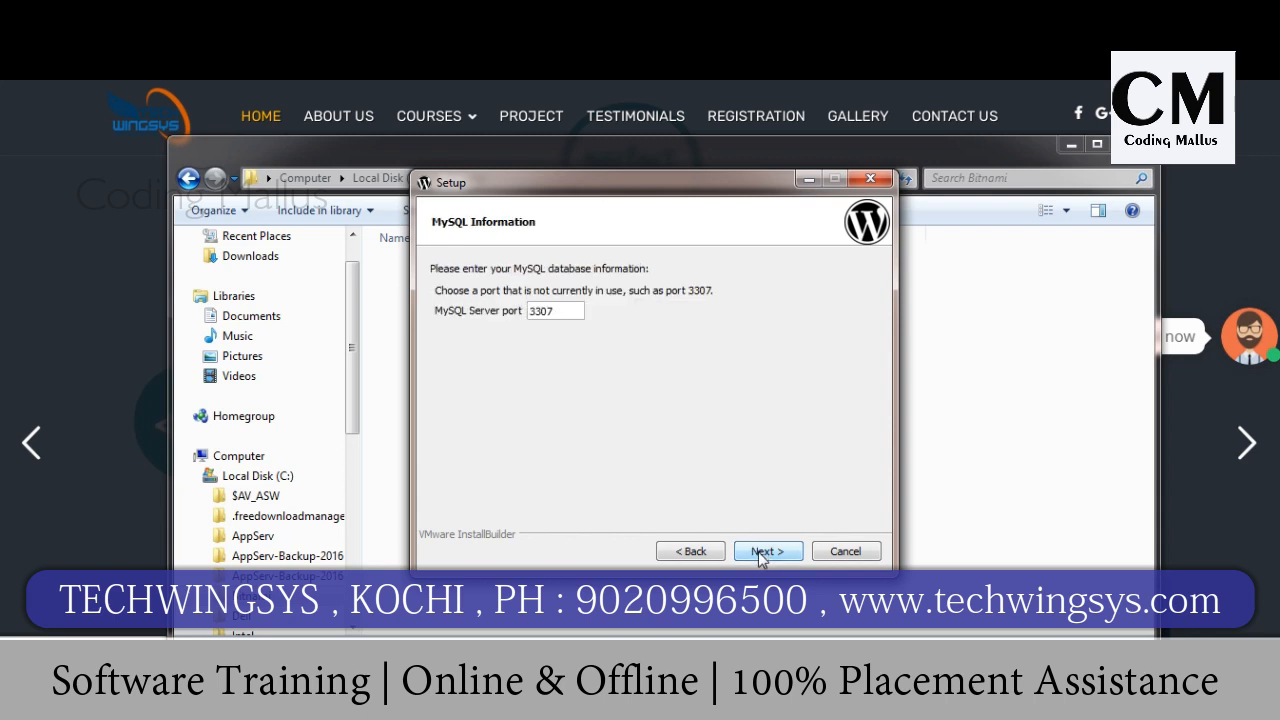
# Step: Name the blog TECHWINGSYS, skip mail support and cloud deployment, and start installing
pyautogui.moveTo(591, 290); pyautogui.dragTo(448, 285)
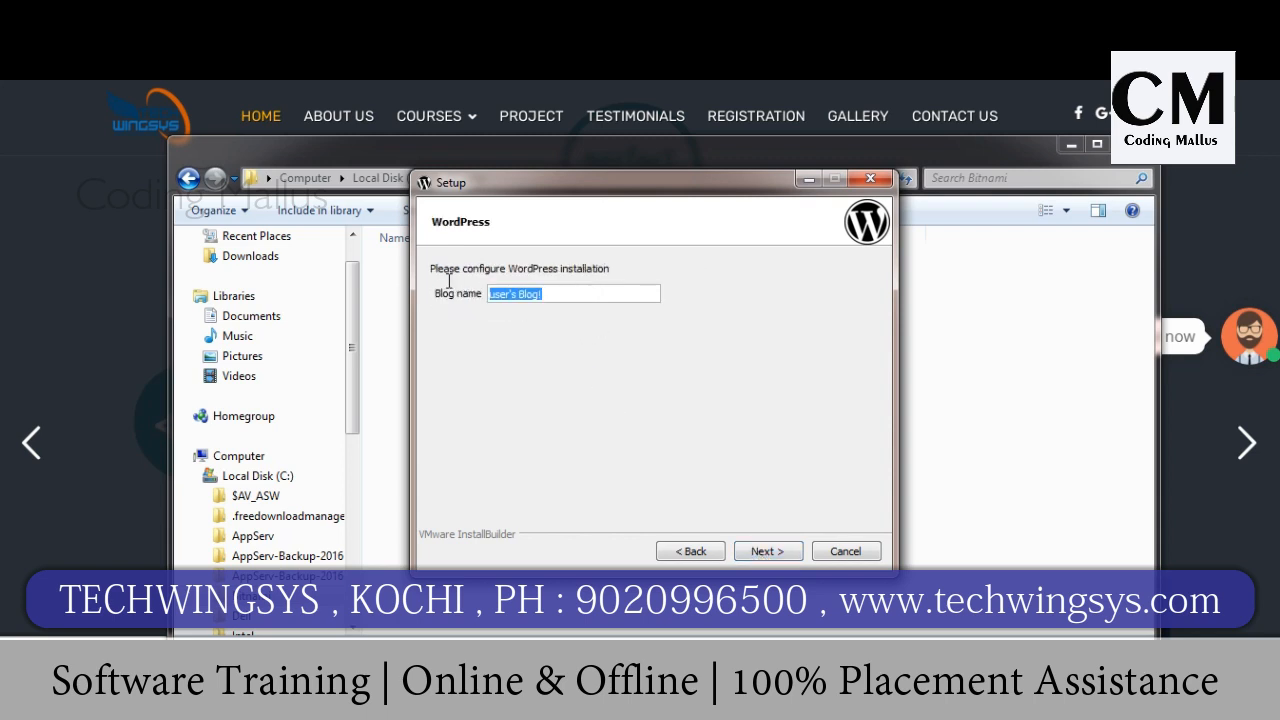
pyautogui.press('BackSpace')
pyautogui.write('T')
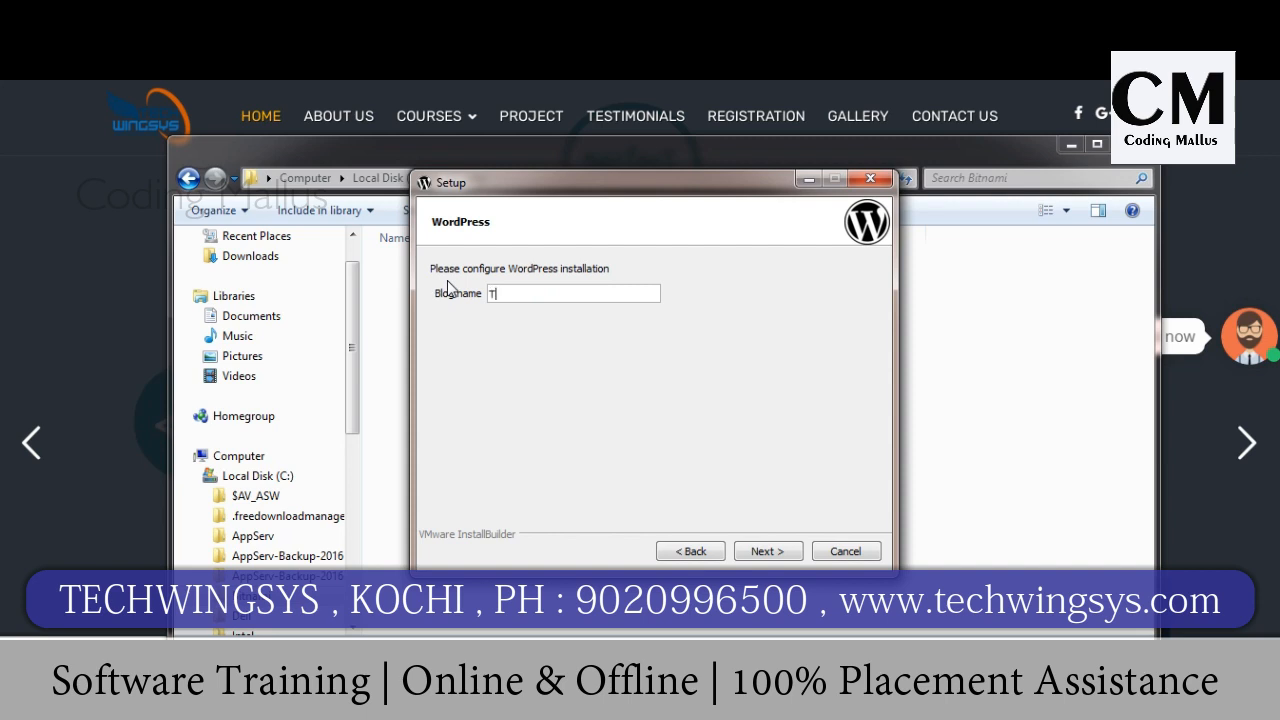
pyautogui.write('ECG')
pyautogui.press('BackSpace')
pyautogui.write('HWINGSYS')
pyautogui.click(760, 553)
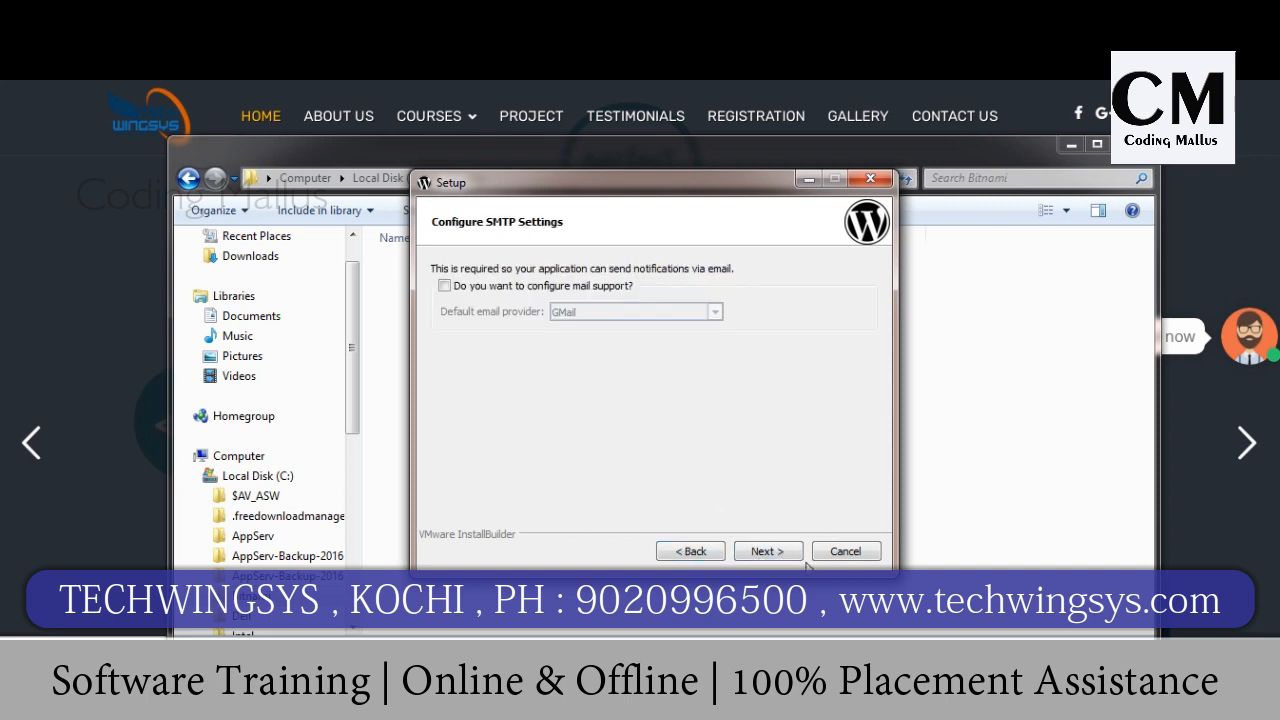
pyautogui.click(762, 551)
pyautogui.click(762, 551)
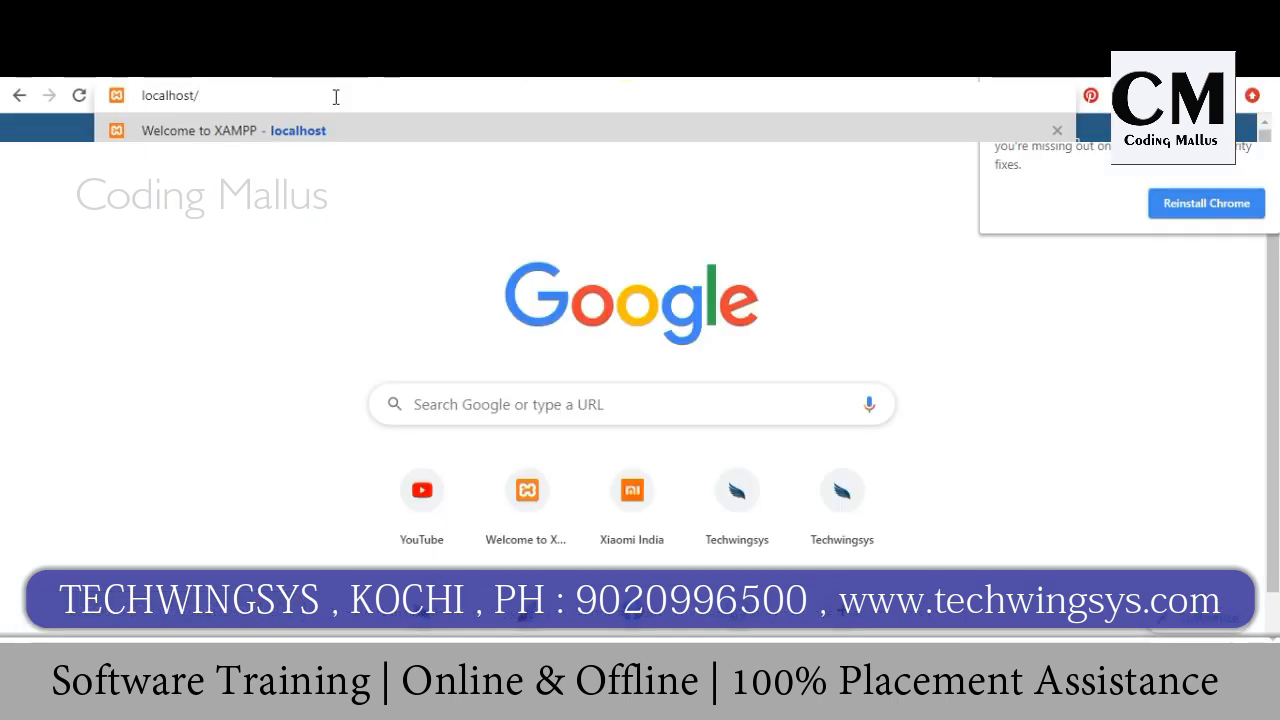
# Step: Load localhost/wordpress in Chrome to show the TECHWINGSYS home page with Hello world!
pyautogui.write('word')
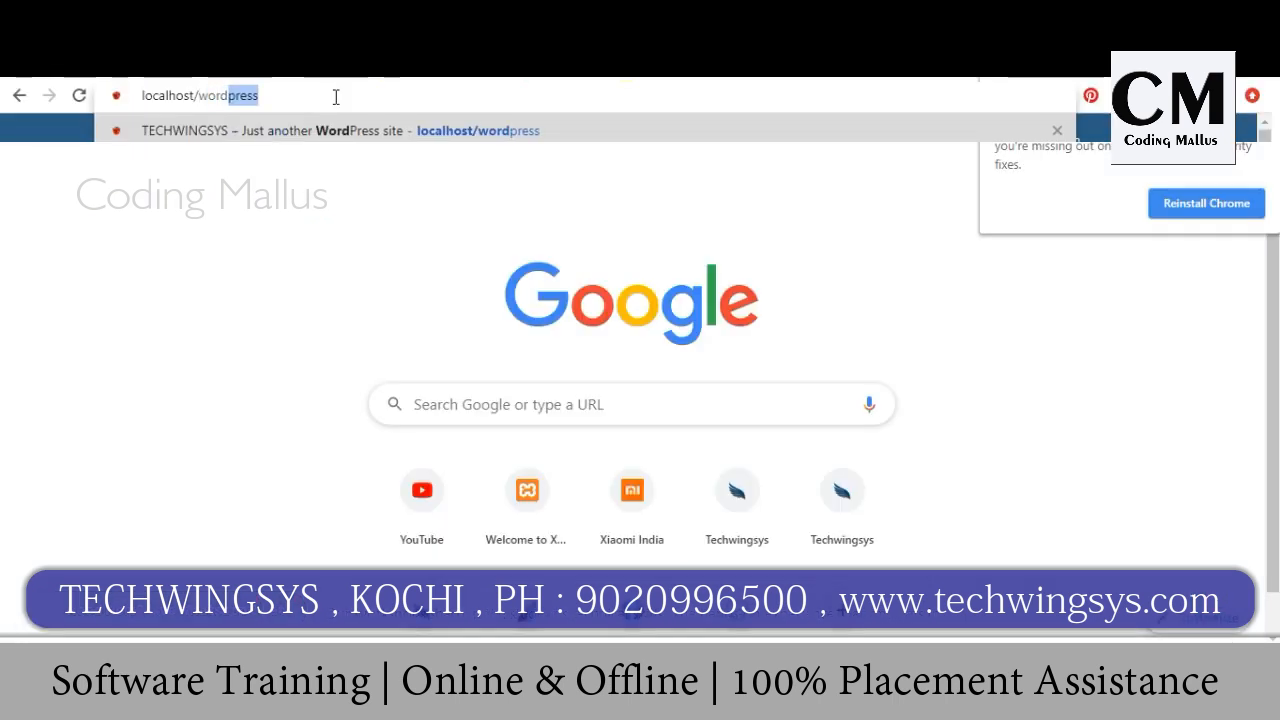
pyautogui.press('Return')
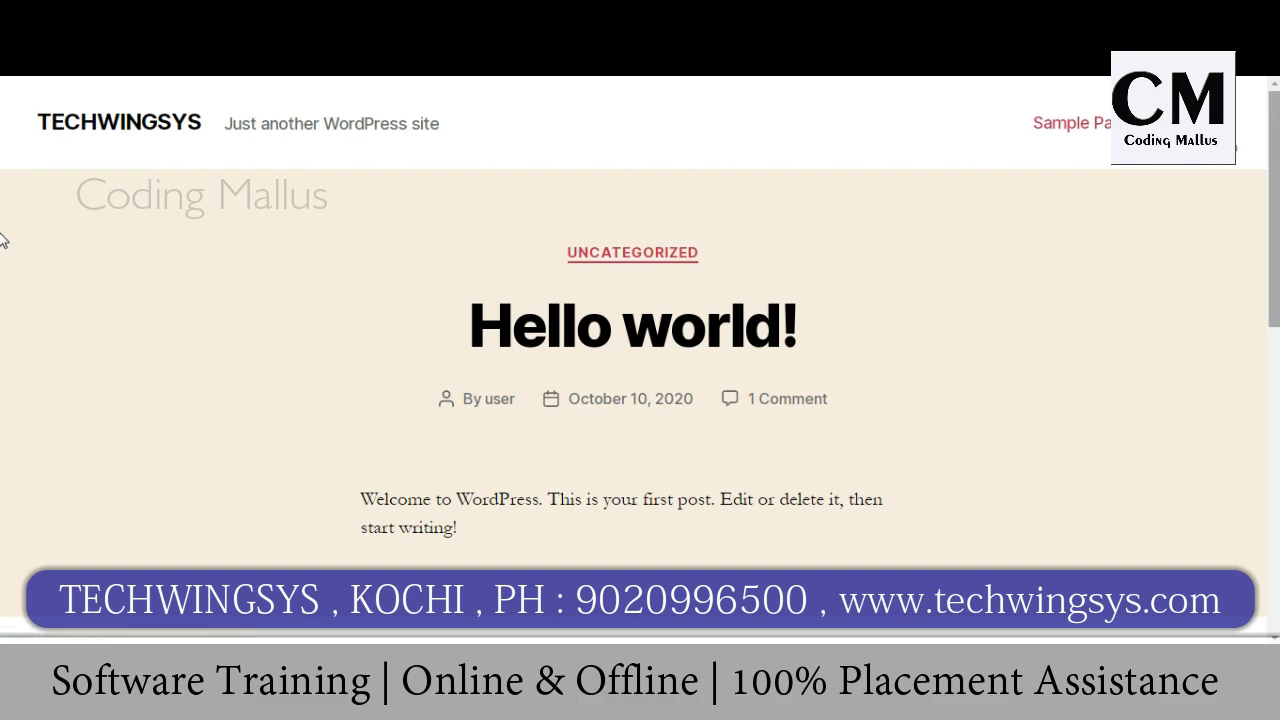
# Step: Follow the Meta widget's Log in link to the WordPress login page
pyautogui.scroll(-3, 3, 250)
pyautogui.scroll(3, 3, 317)
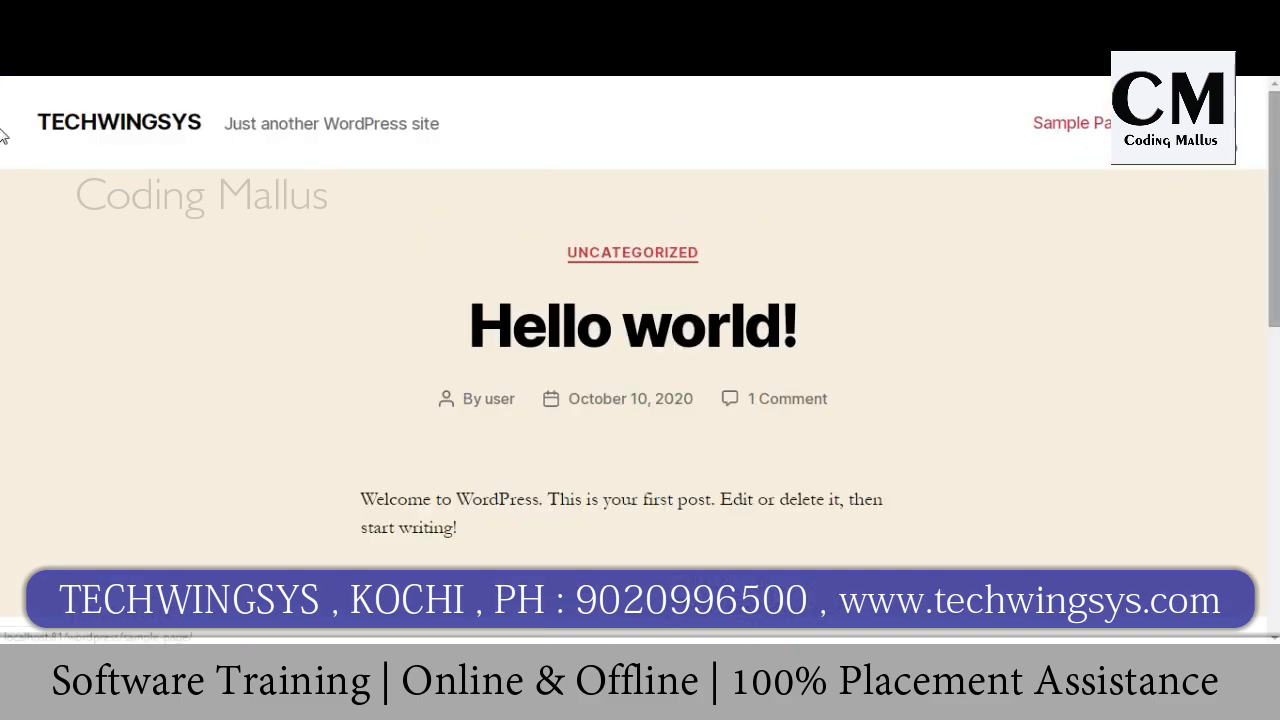
pyautogui.scroll(-5, 3, 394)
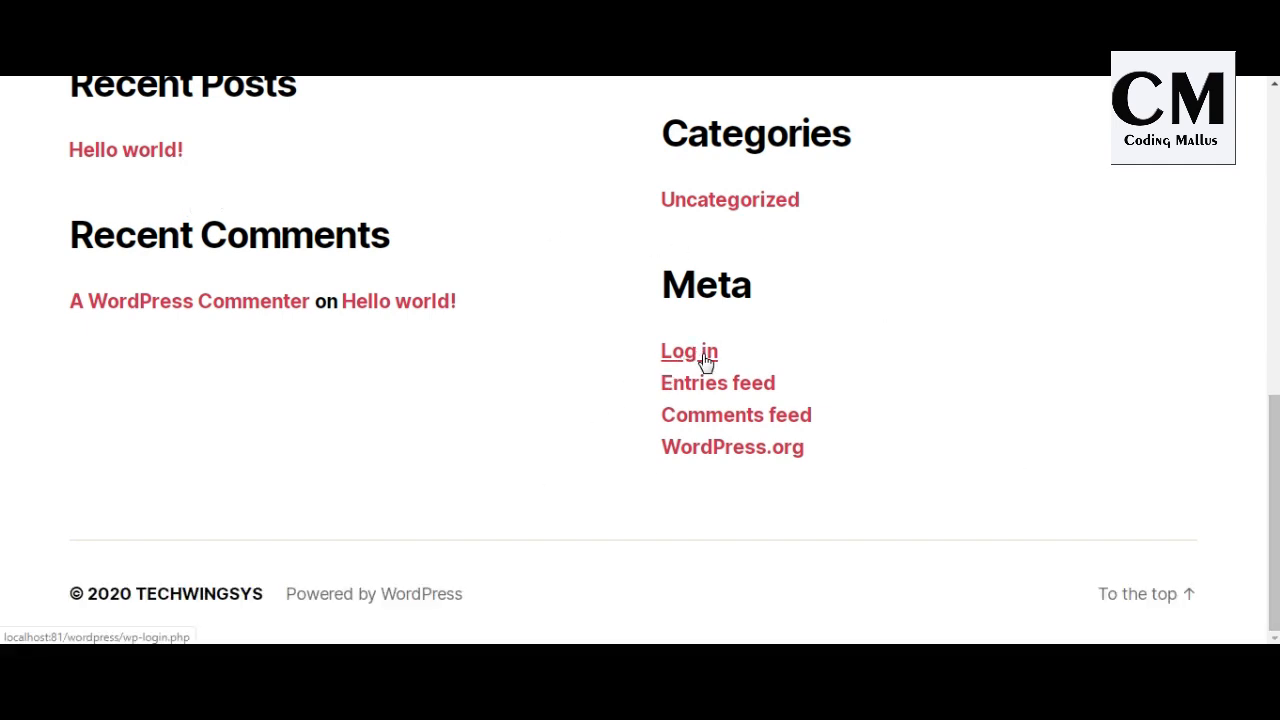
pyautogui.click(698, 352)
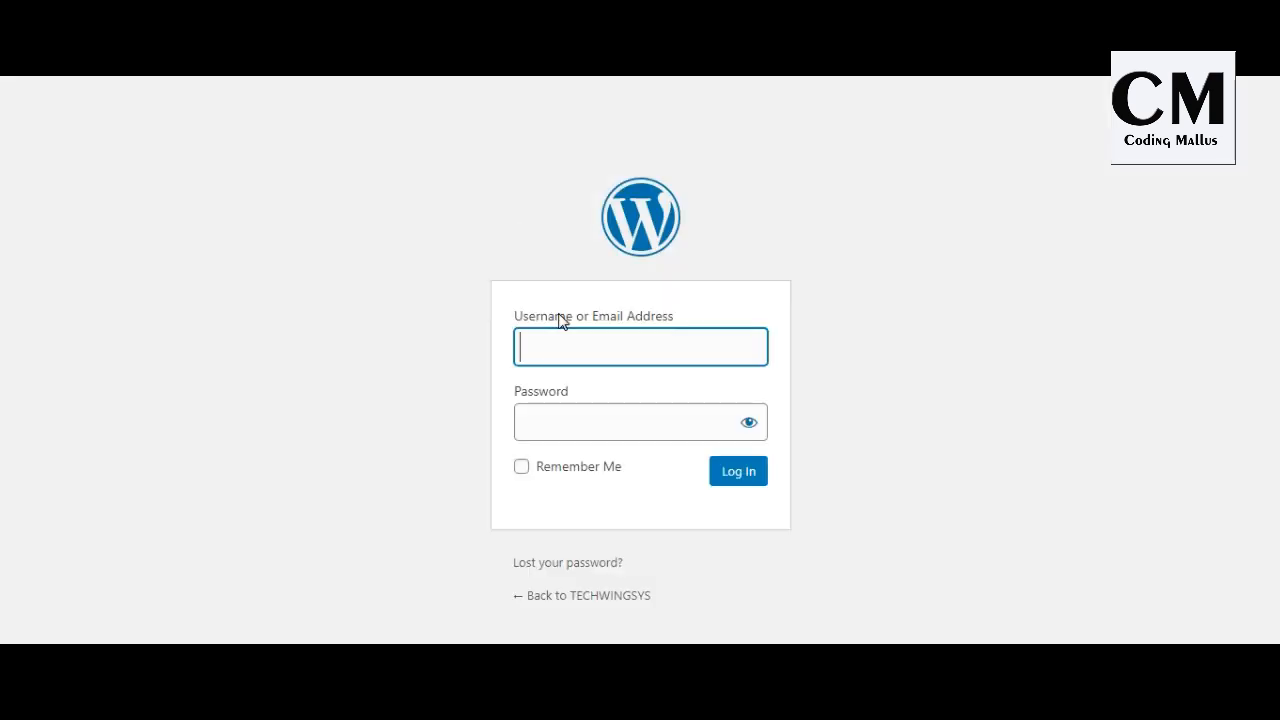
# Step: Log in with the admin username and password to reach the TECHWINGSYS Dashboard
pyautogui.write('user')
pyautogui.click(640, 410)
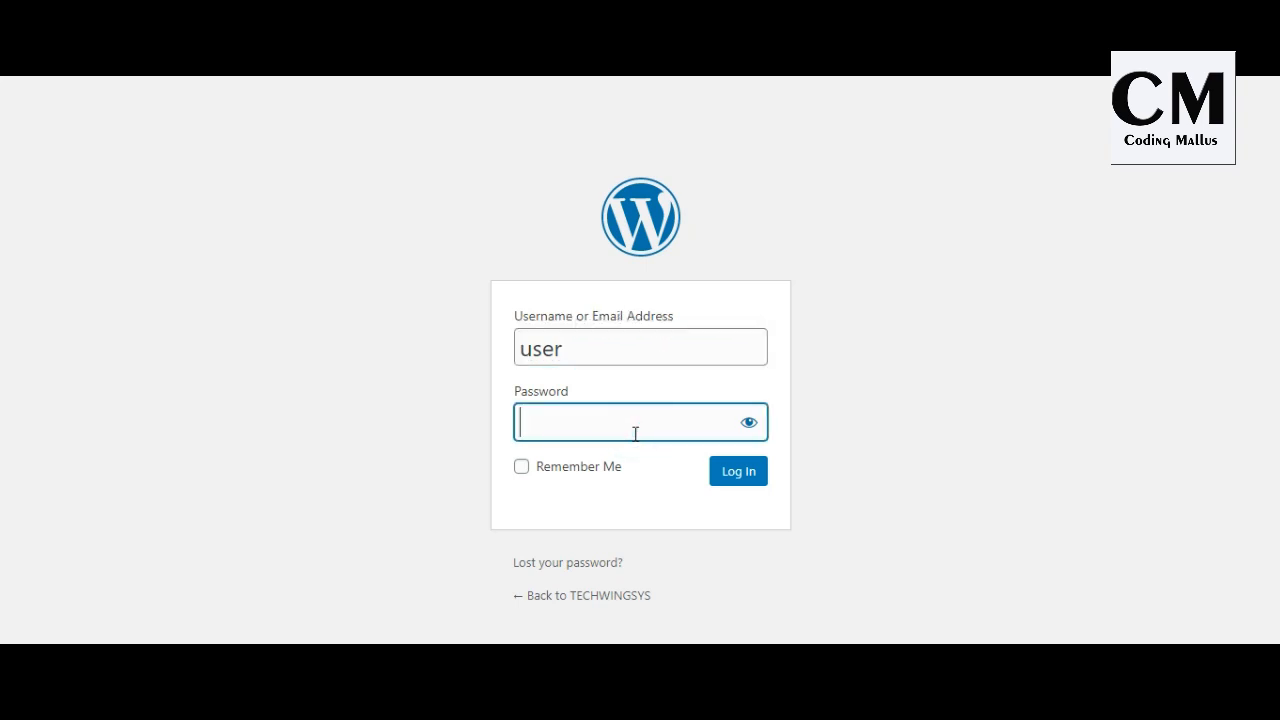
pyautogui.write('pass12')
pyautogui.click(752, 475)
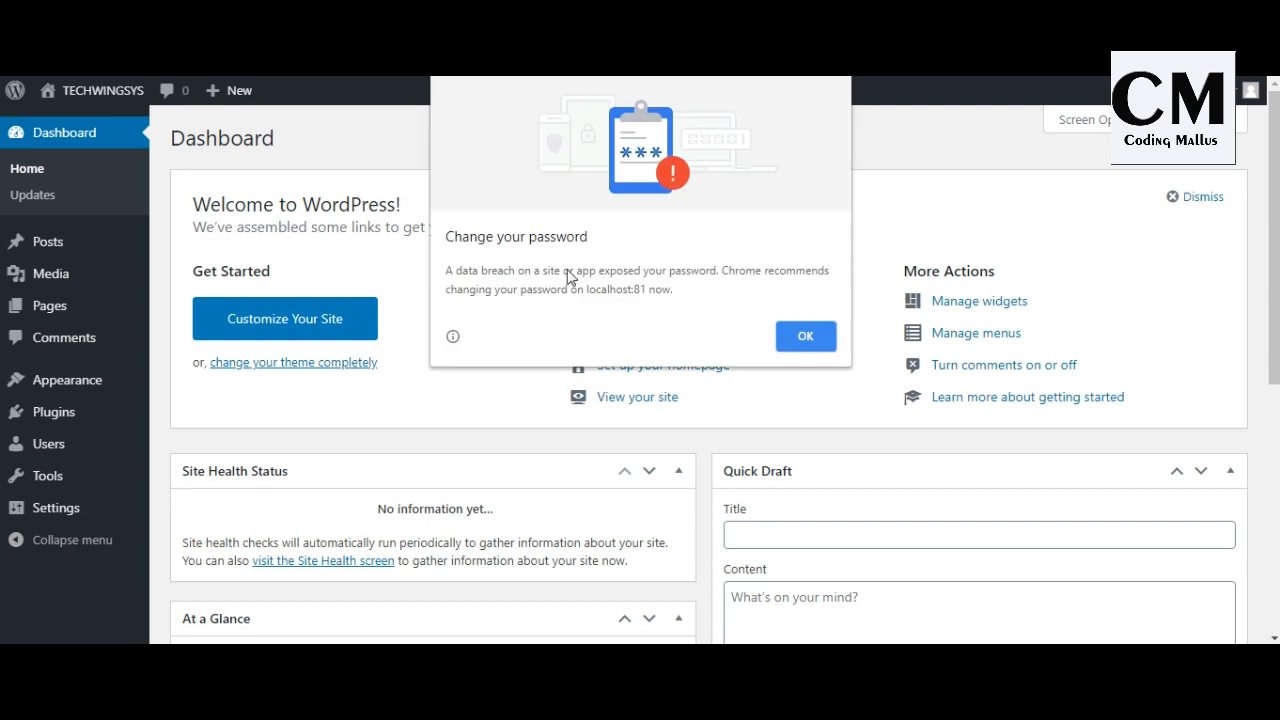
# Step: Dismiss Chrome's change-password warning and open Visit Site in a new tab
pyautogui.click(807, 335)
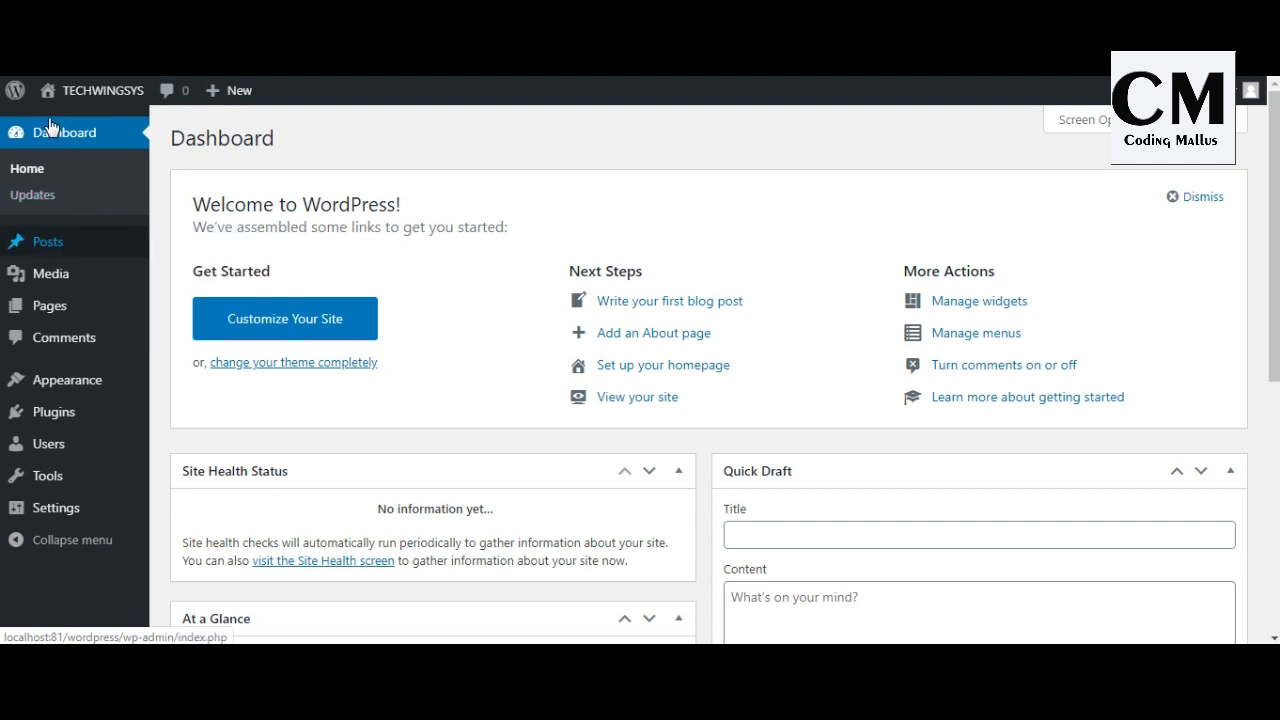
pyautogui.moveTo(55, 92)
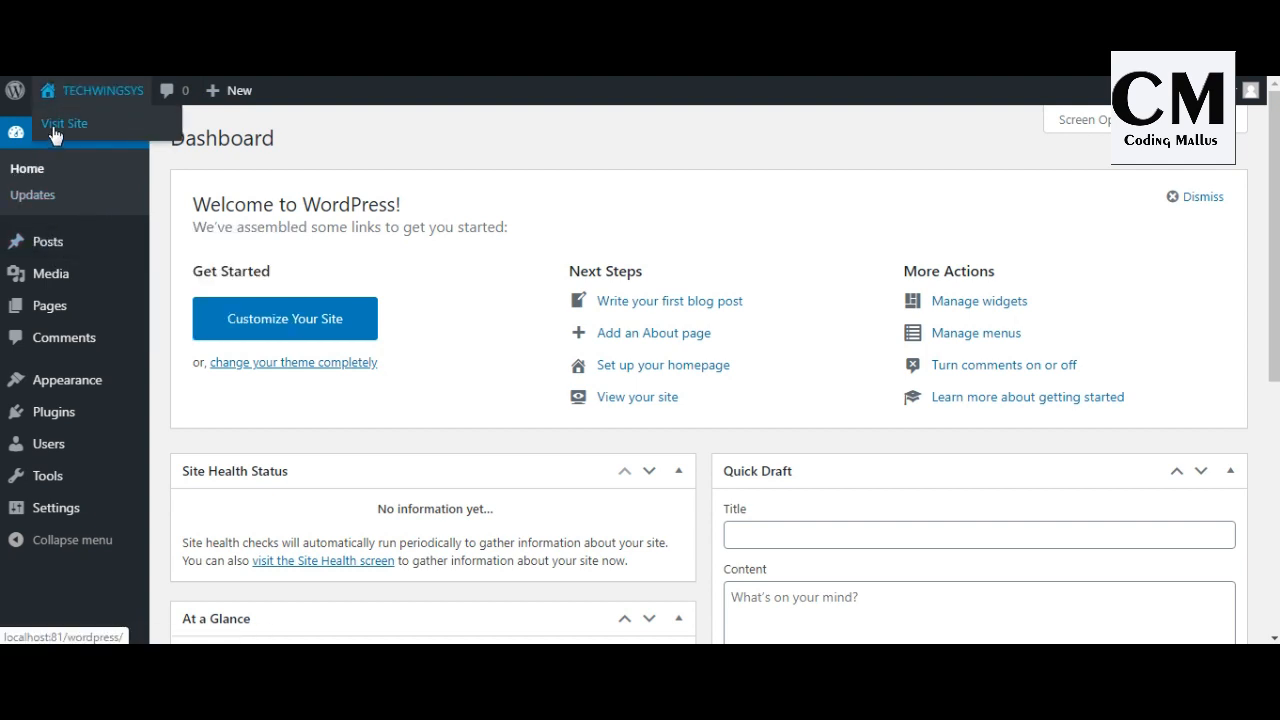
pyautogui.rightClick(55, 128)
pyautogui.click(77, 136)
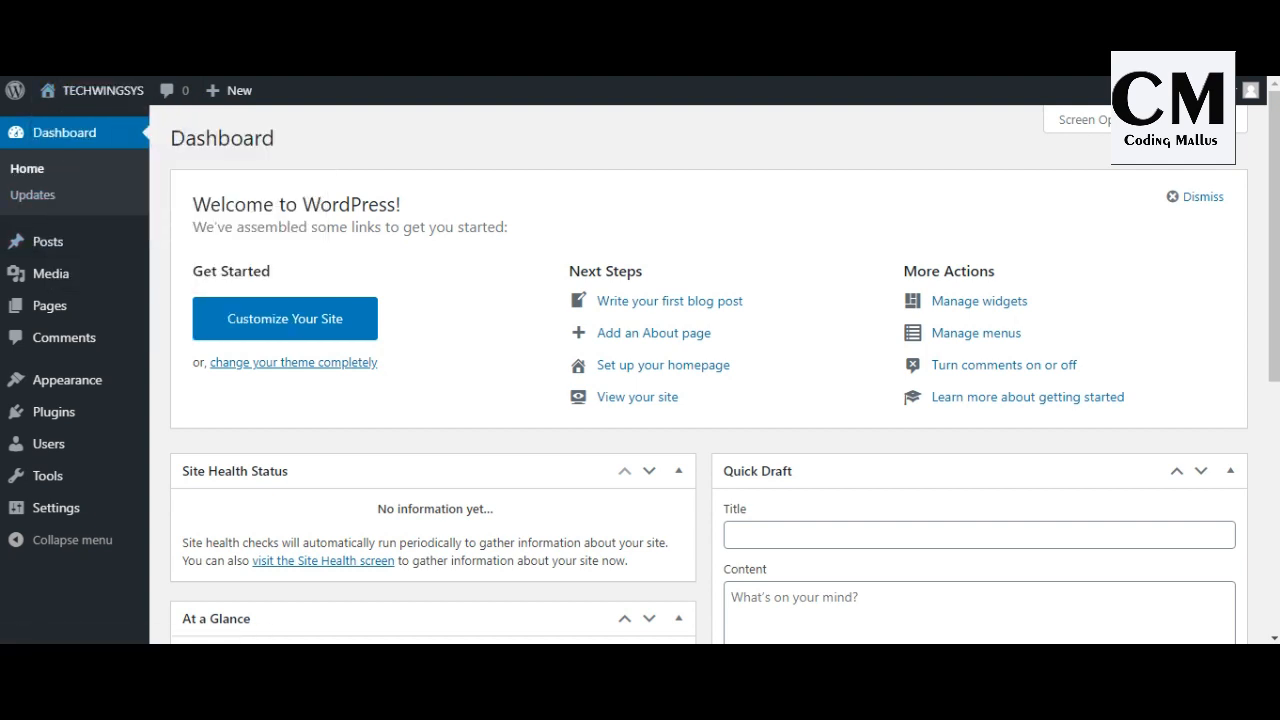
# Step: View the Posts list with Hello world!, then the Pages list with Privacy Policy and Sample Page
pyautogui.click(50, 246)
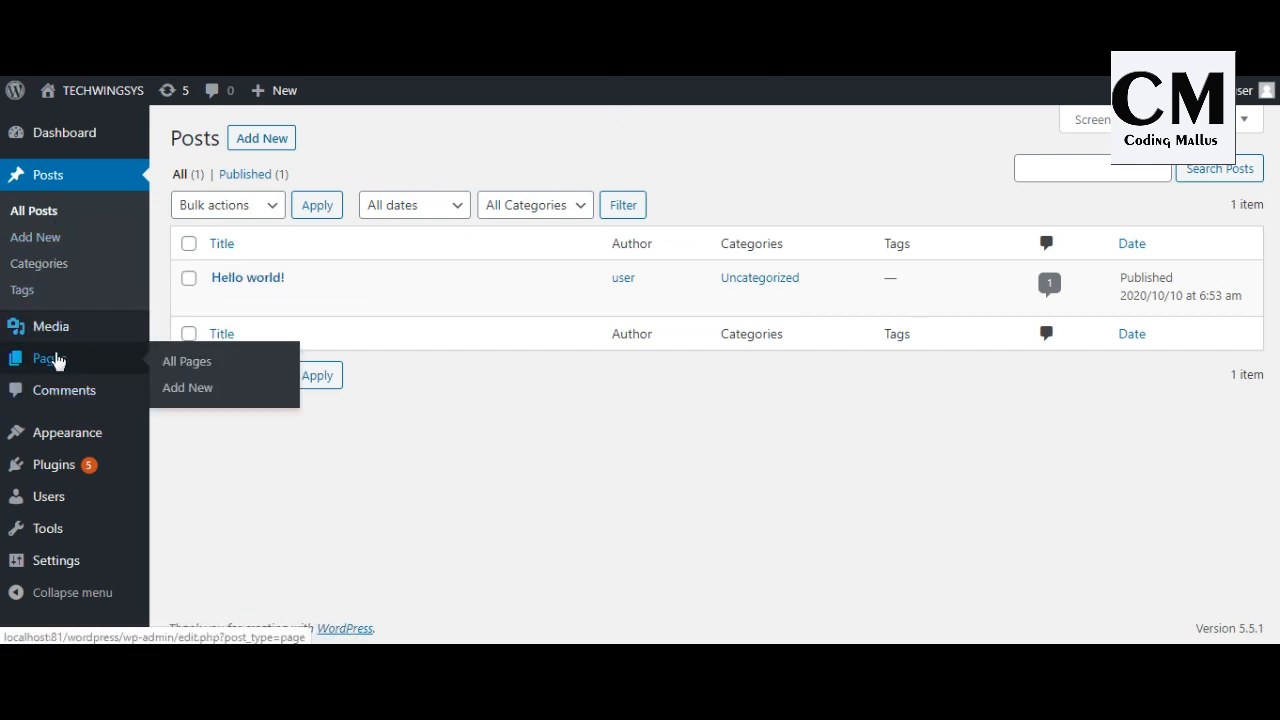
pyautogui.click(54, 356)
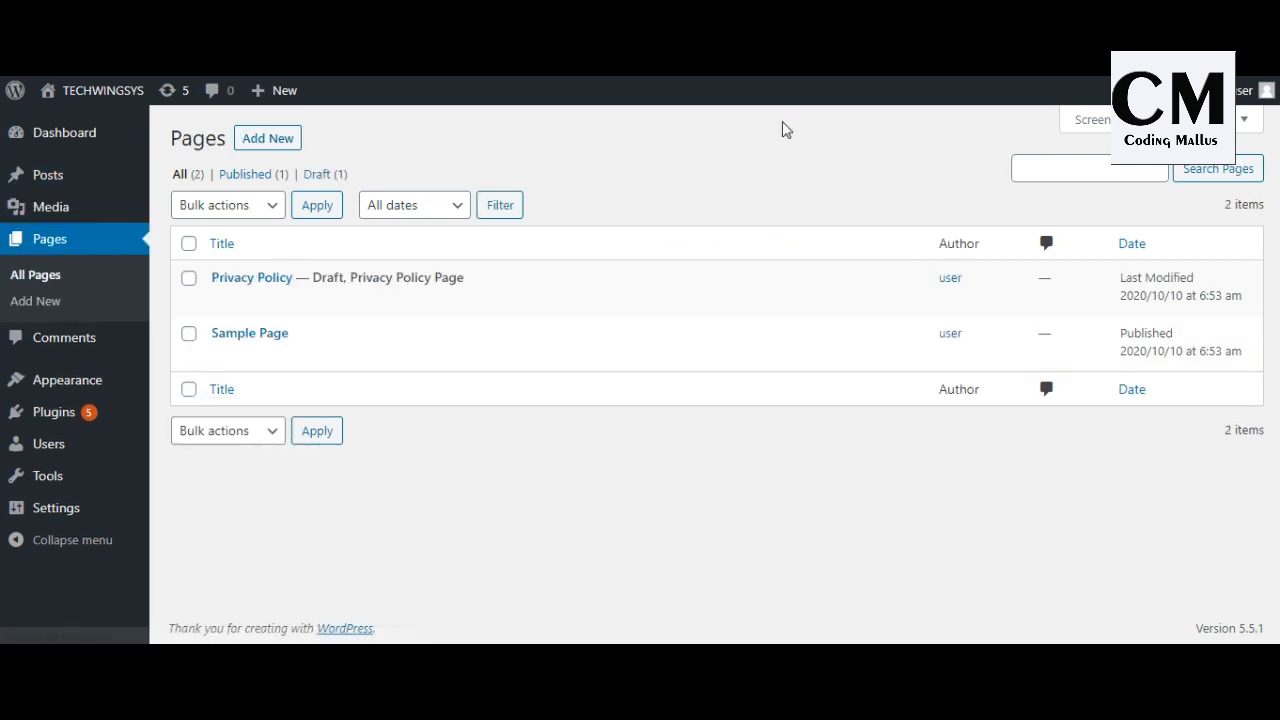